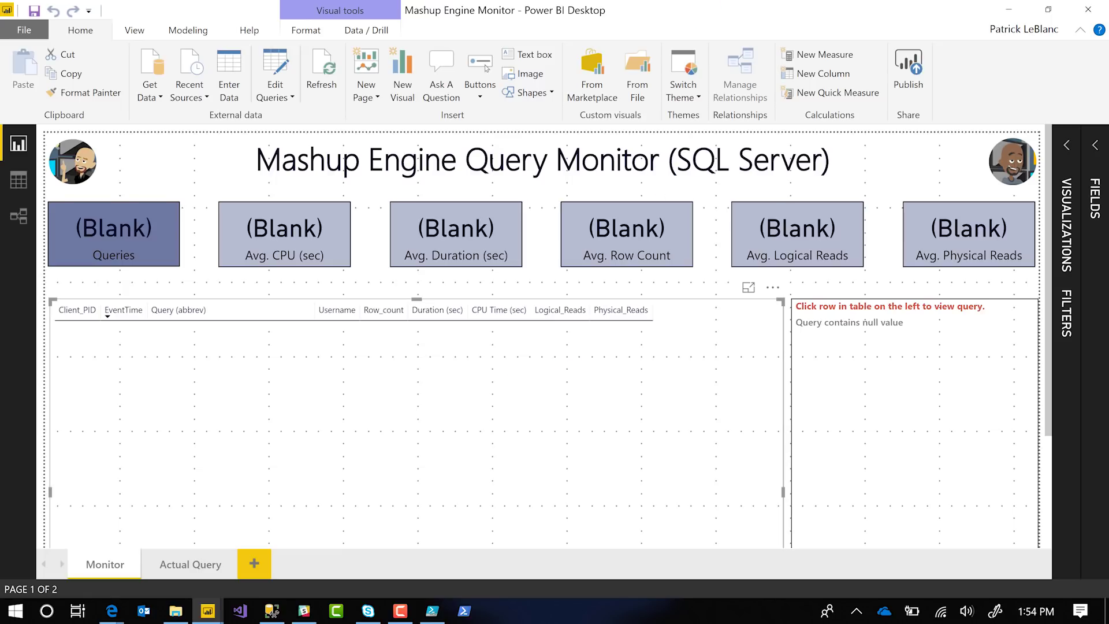
Switch to the browser showing the Incremental Refresh workspace's Datasets list
key("alt+Tab")
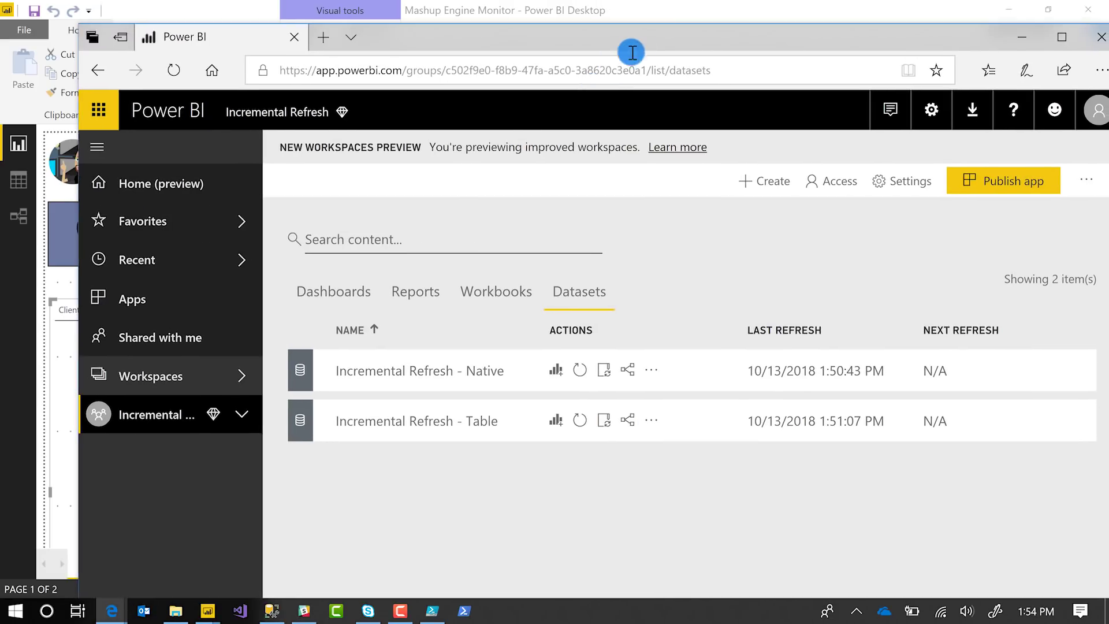
Maximize the browser, open the Native dataset's settings and begin editing its data source credentials
double_click(646, 44)
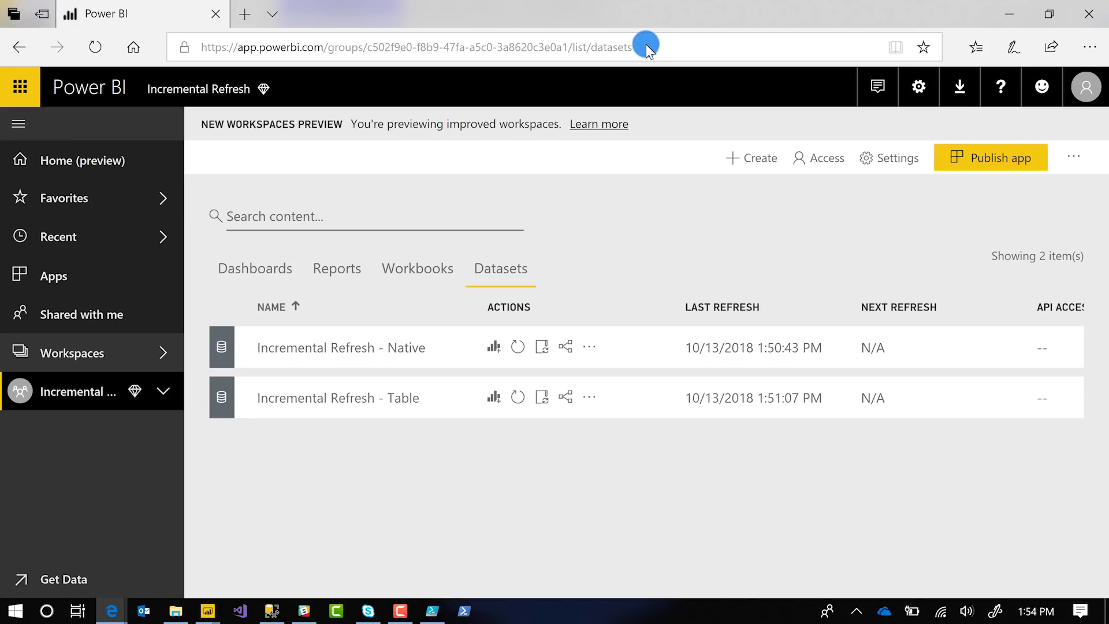
left_click(542, 349)
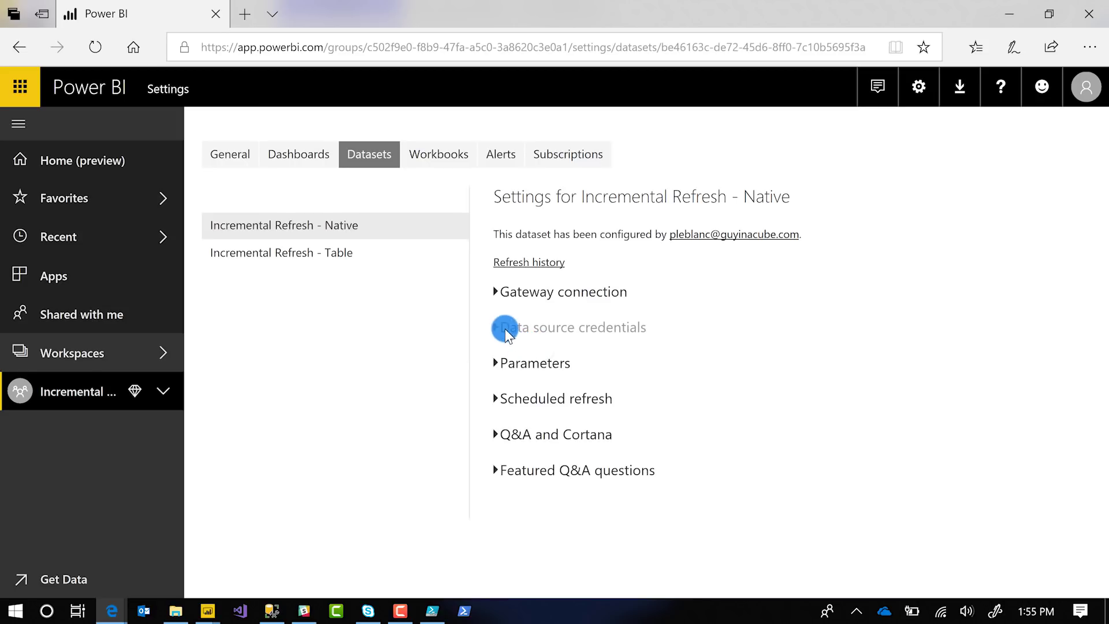
left_click(505, 329)
left_click(786, 427)
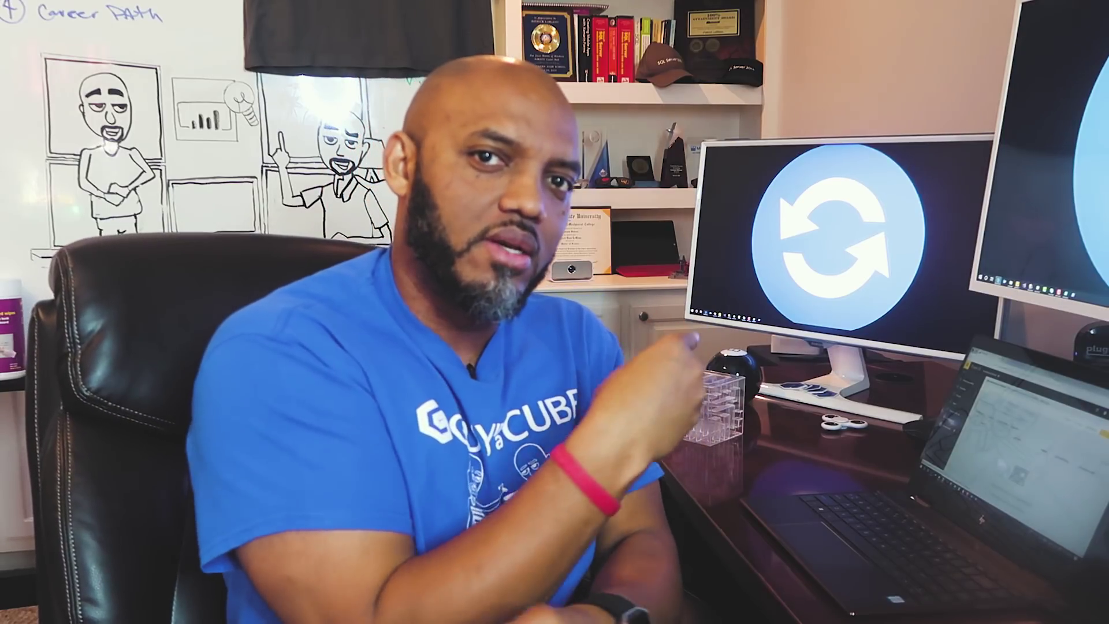
Return to the workspace's Datasets list while the Native dataset refreshes
left_click(511, 269)
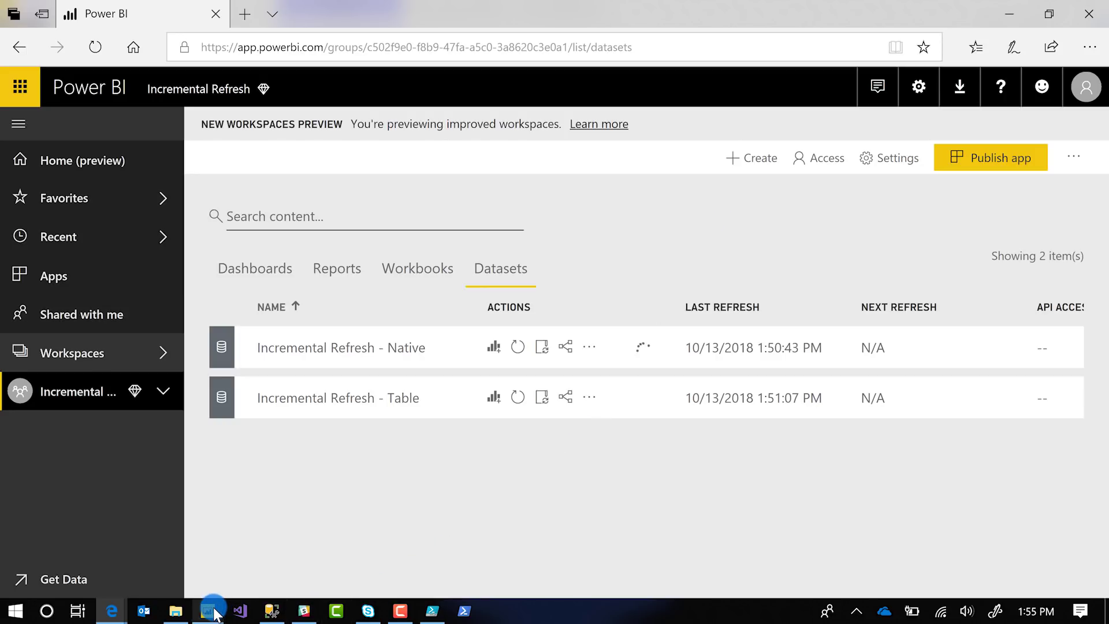
Refresh the Mashup Engine Monitor report's query log data
mouse_move(215, 611)
left_click(124, 556)
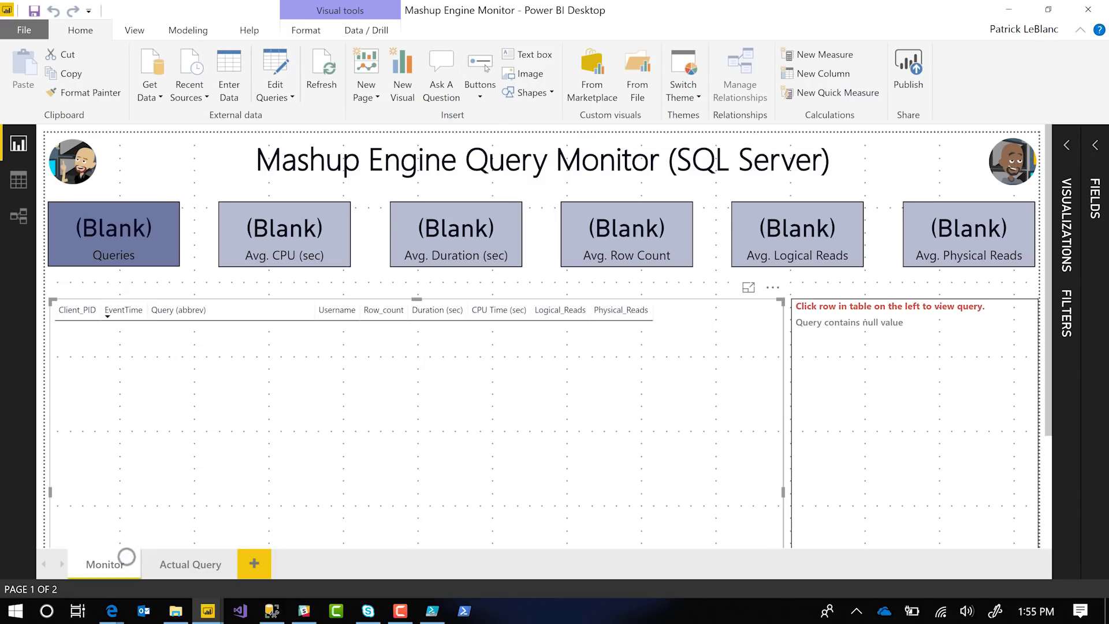
left_click(327, 78)
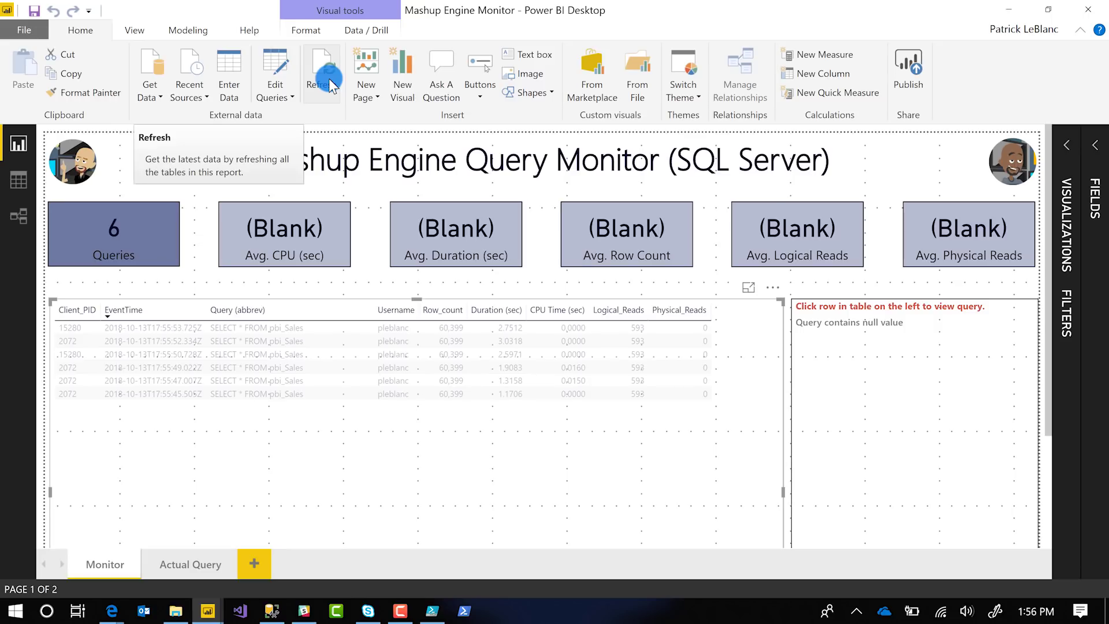
Inspect the full text of several logged SELECT * FROM pbi_Sales queries
left_click(458, 499)
scroll(458, 498, "down", 3)
left_click(295, 240)
left_click(290, 202)
left_click(290, 187)
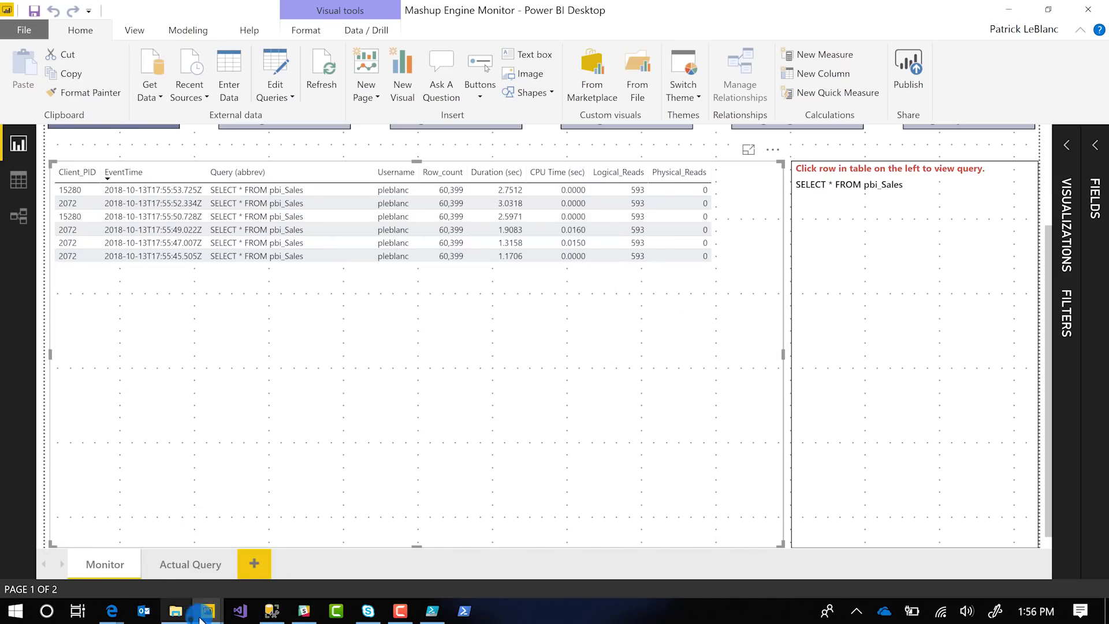
left_click(199, 618)
Open the Native file's pbi_Sales query and check Source and Filtered Rows for View Native Query
left_click(282, 70)
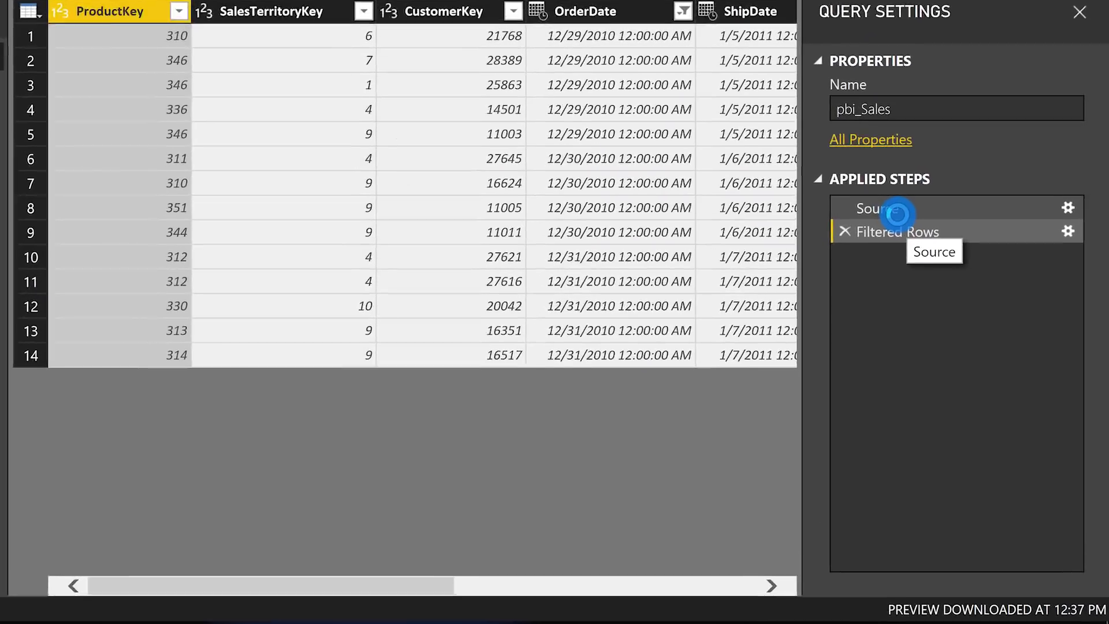
right_click(897, 214)
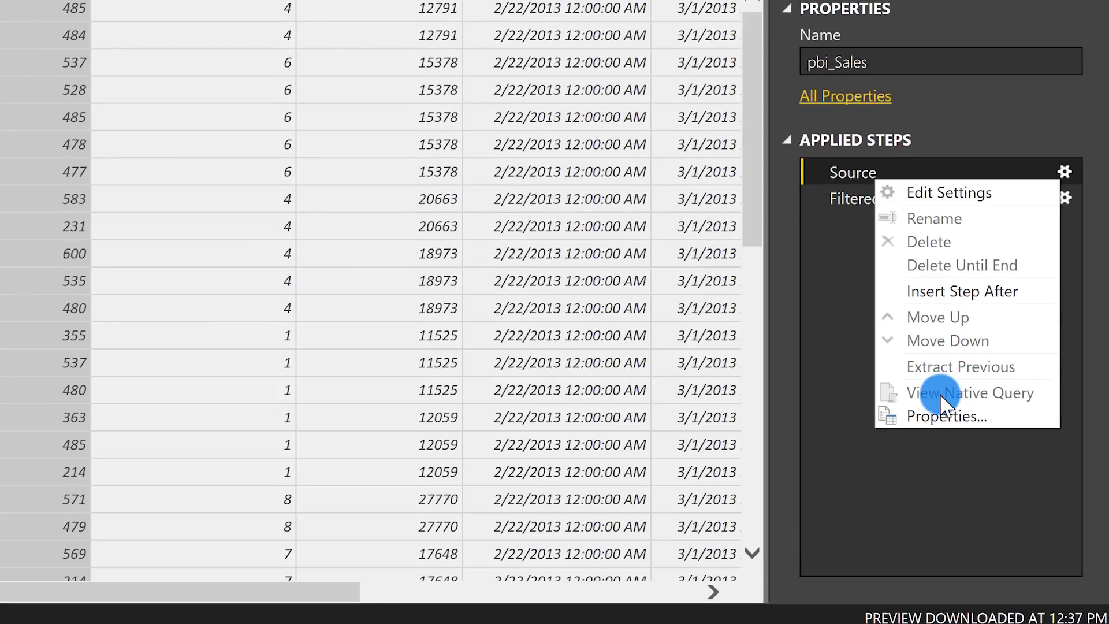
left_click(851, 200)
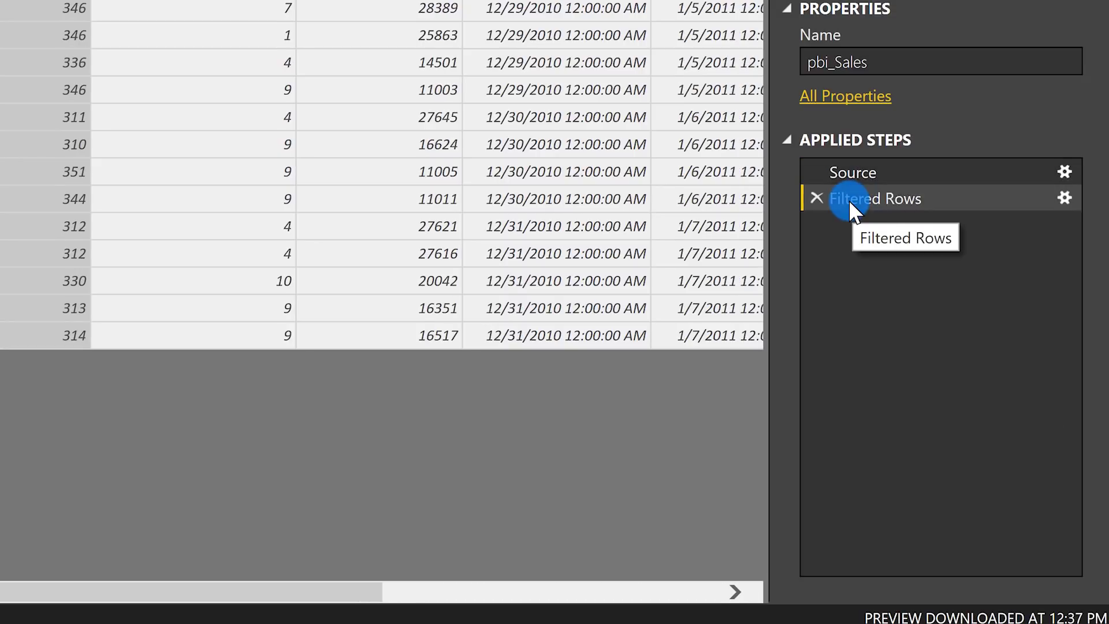
right_click(848, 200)
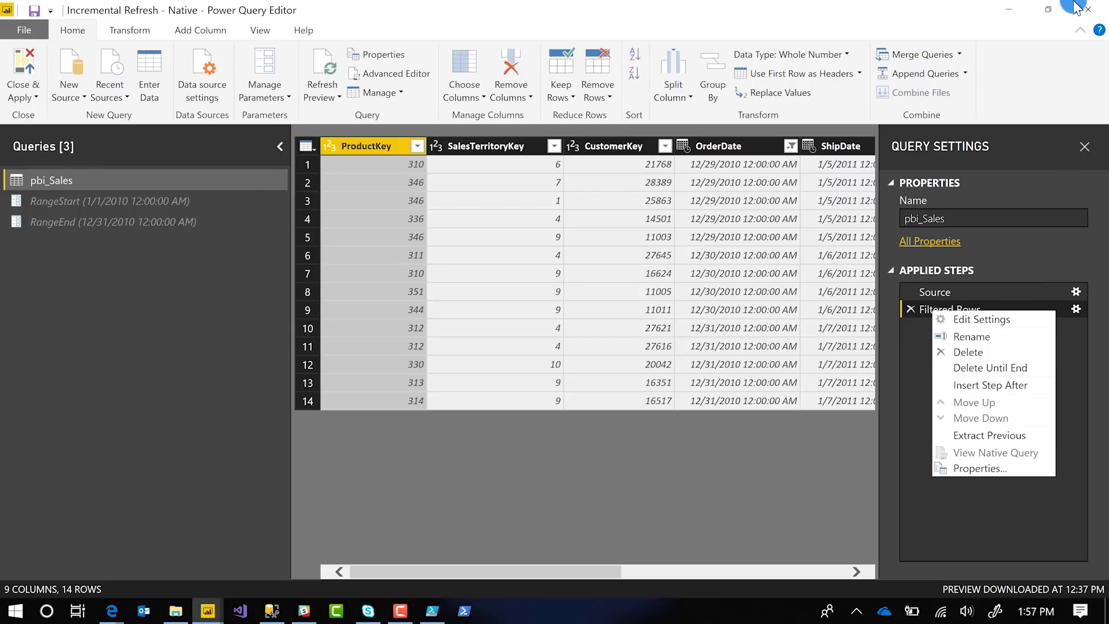
Close & Apply the Native queries, then open the Table file's pbi_Sales query for editing
left_click(919, 118)
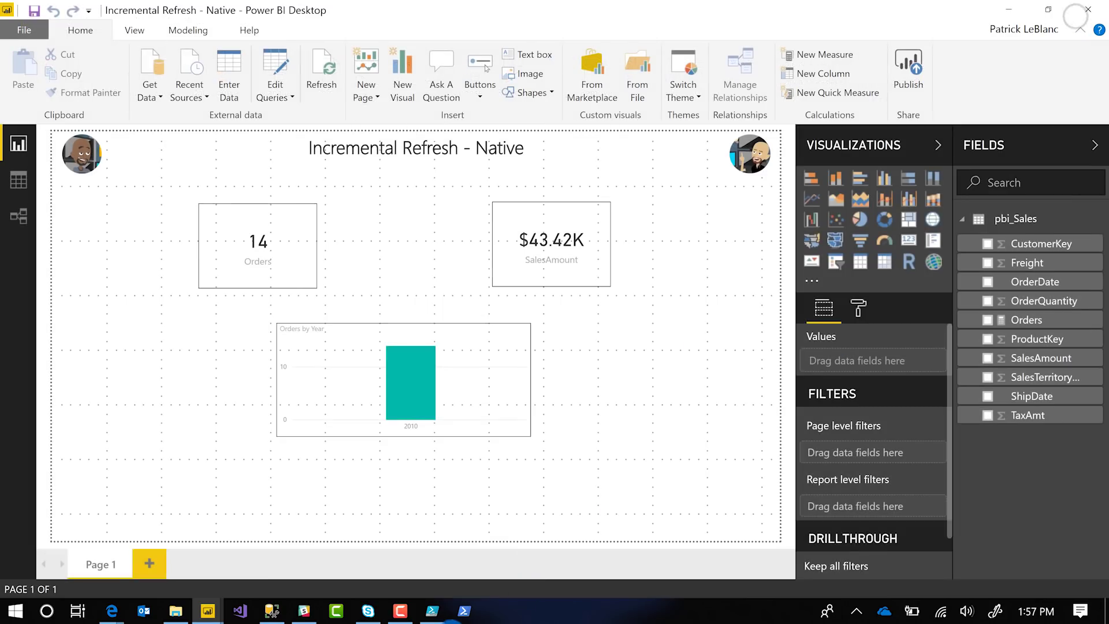
left_click(239, 569)
left_click(212, 610)
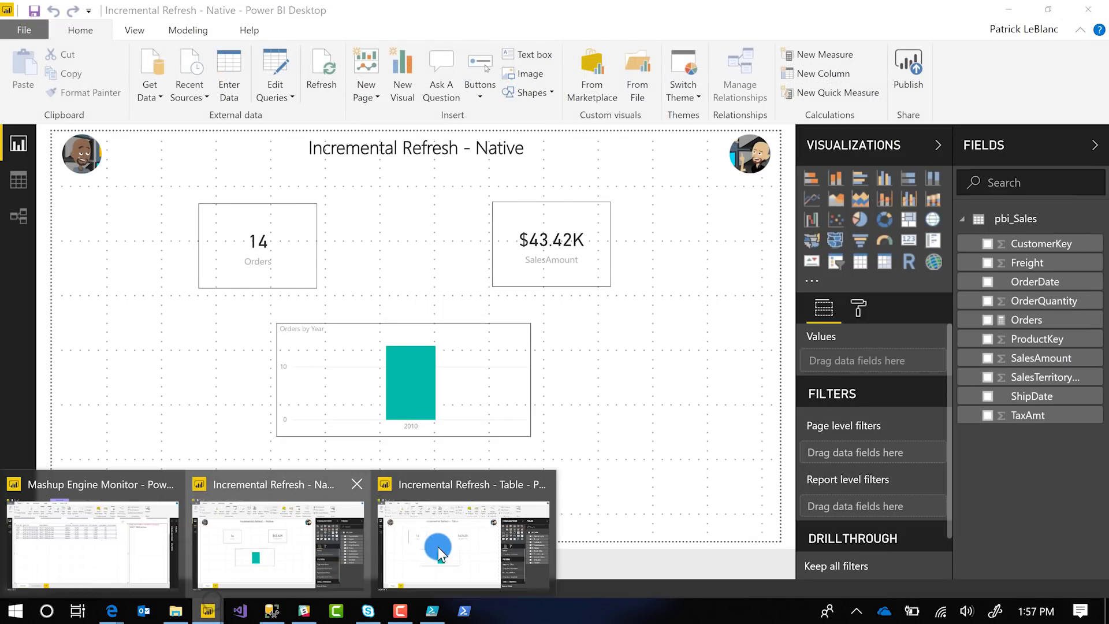
left_click(439, 533)
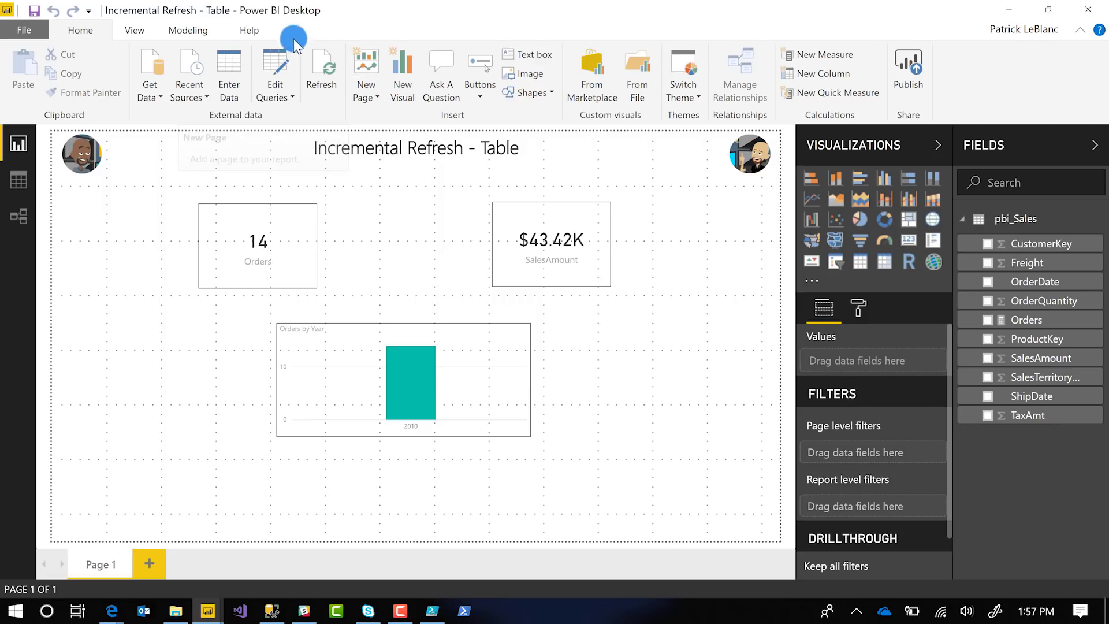
left_click(274, 69)
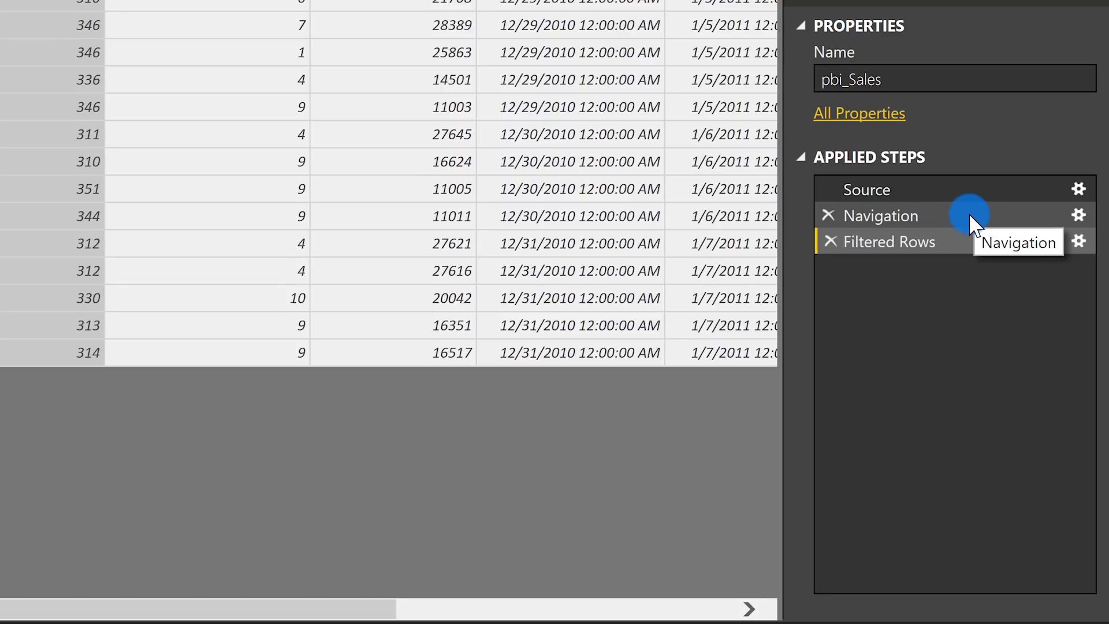
Check the Navigation step, then view the Filtered Rows step's native SQL with its OrderDate filter
left_click(883, 220)
right_click(884, 221)
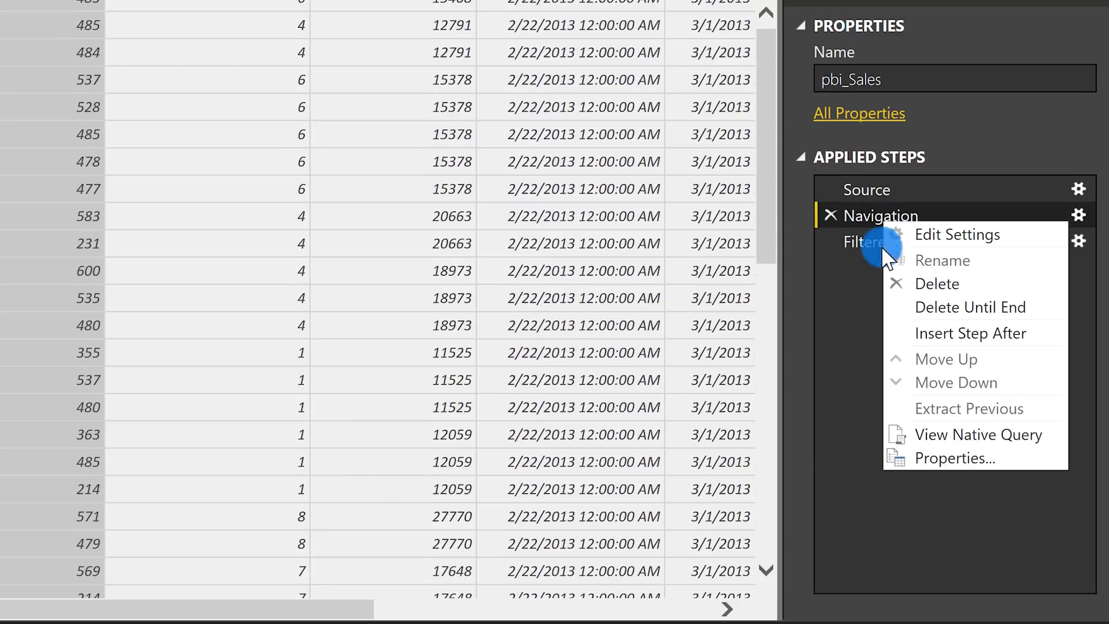
left_click(852, 241)
right_click(851, 243)
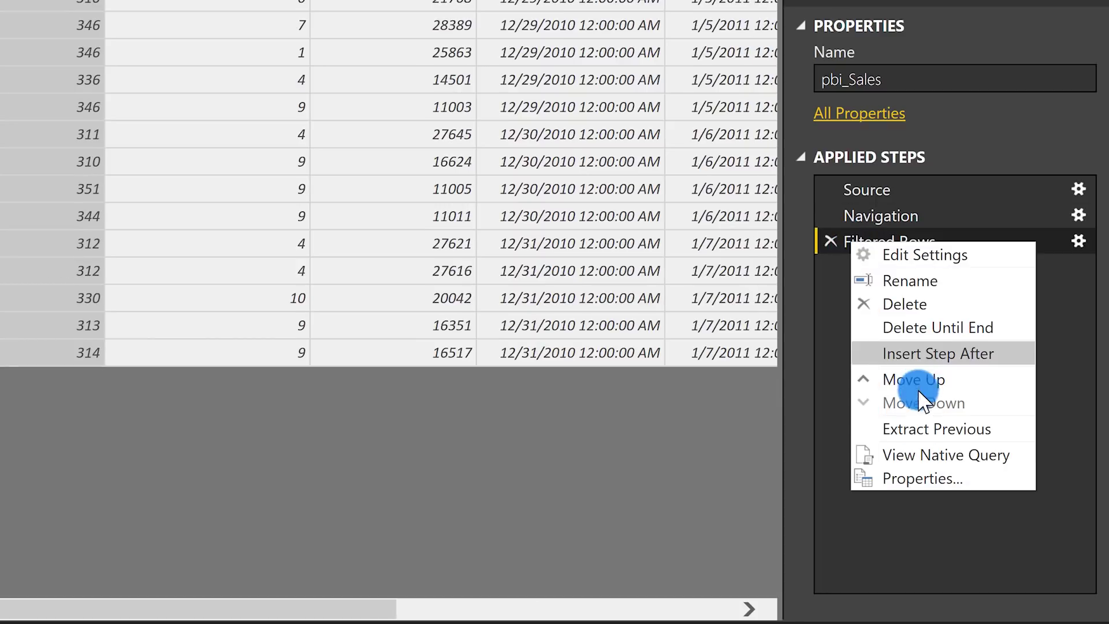
left_click(920, 454)
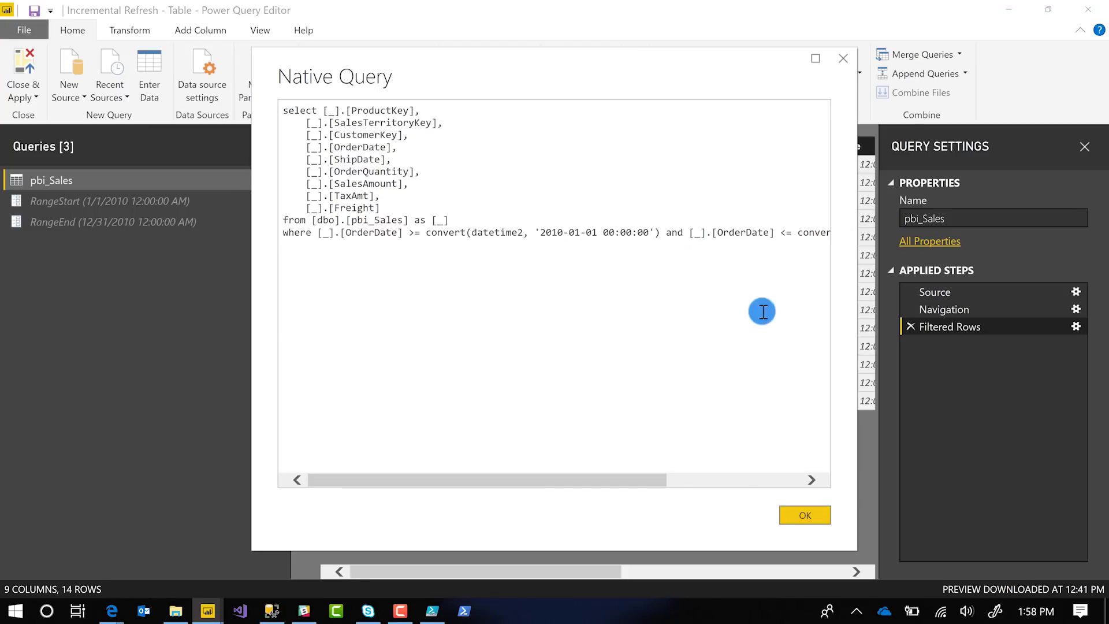
left_click(788, 516)
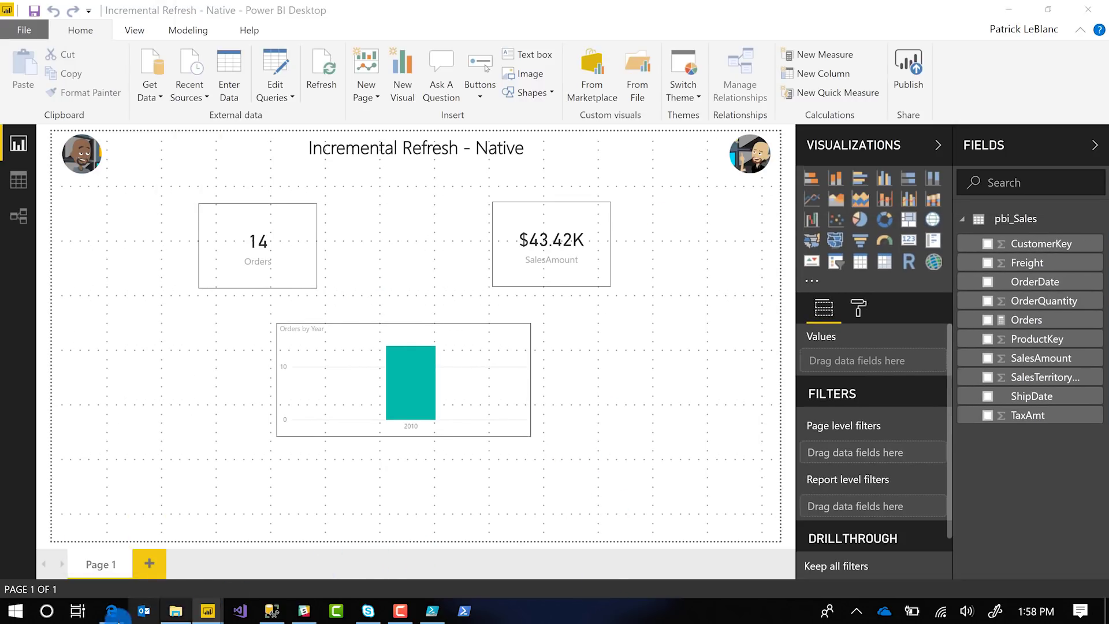
Start a manual refresh of the Incremental Refresh - Table dataset from the browser's Datasets page
left_click(110, 612)
left_click(263, 558)
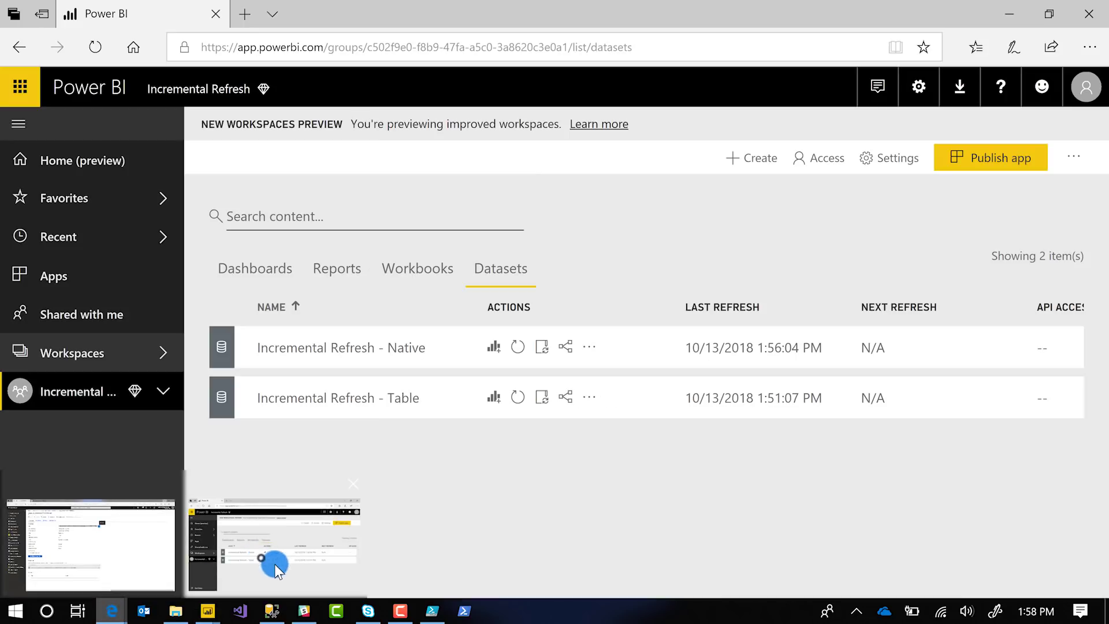
left_click(518, 397)
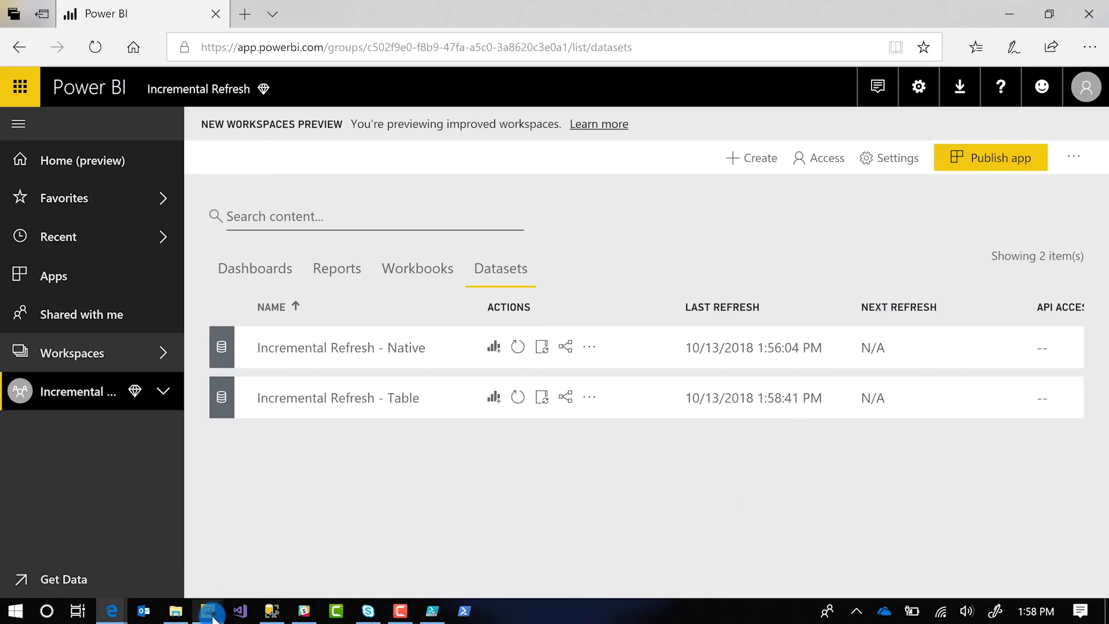
Bring the Mashup Engine Monitor window forward and refresh its query log from the Home ribbon
left_click(208, 611)
left_click(144, 544)
left_click(321, 92)
left_click(317, 68)
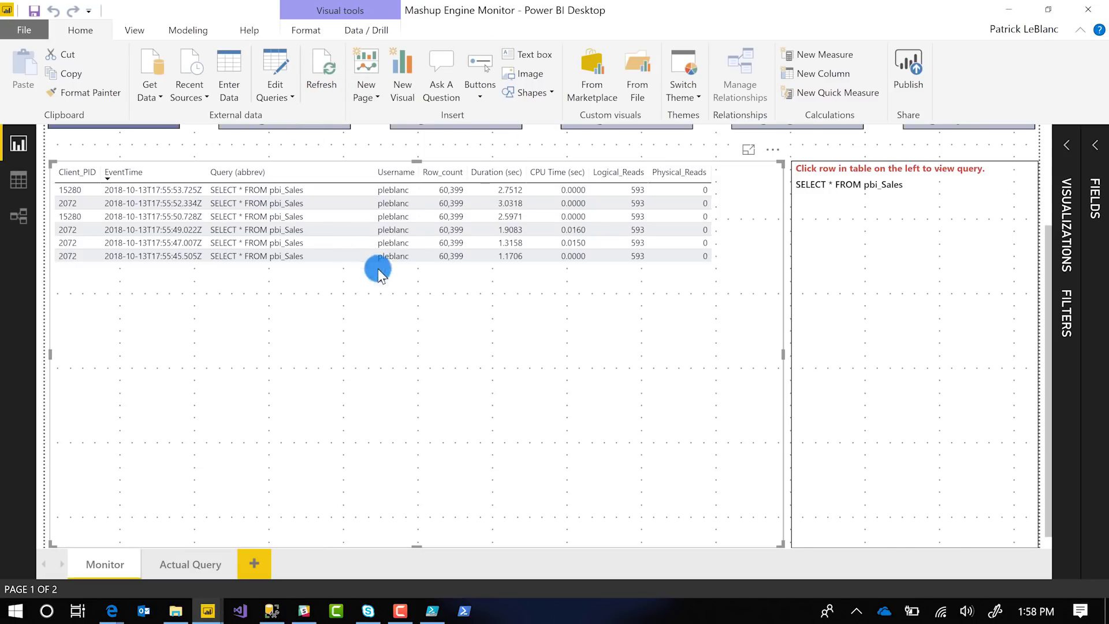
Show the full sp_executesql SQL for the 2015–2016 and 2016–2017 OrderDate ranges
scroll(373, 310, "up", 3)
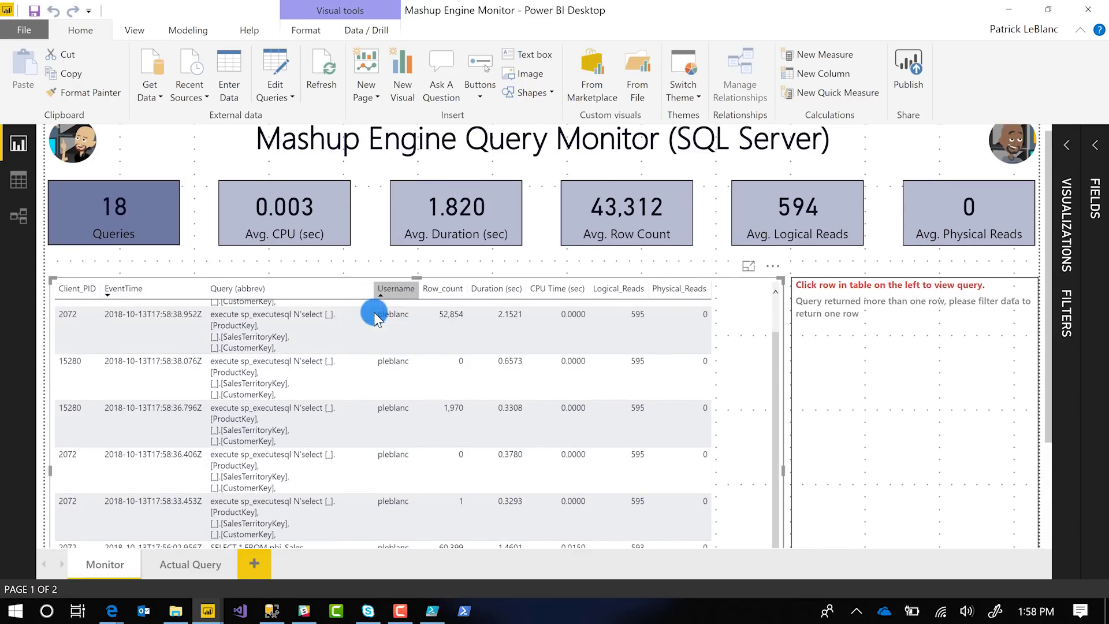
scroll(327, 274, "down", 3)
scroll(327, 274, "down", 1)
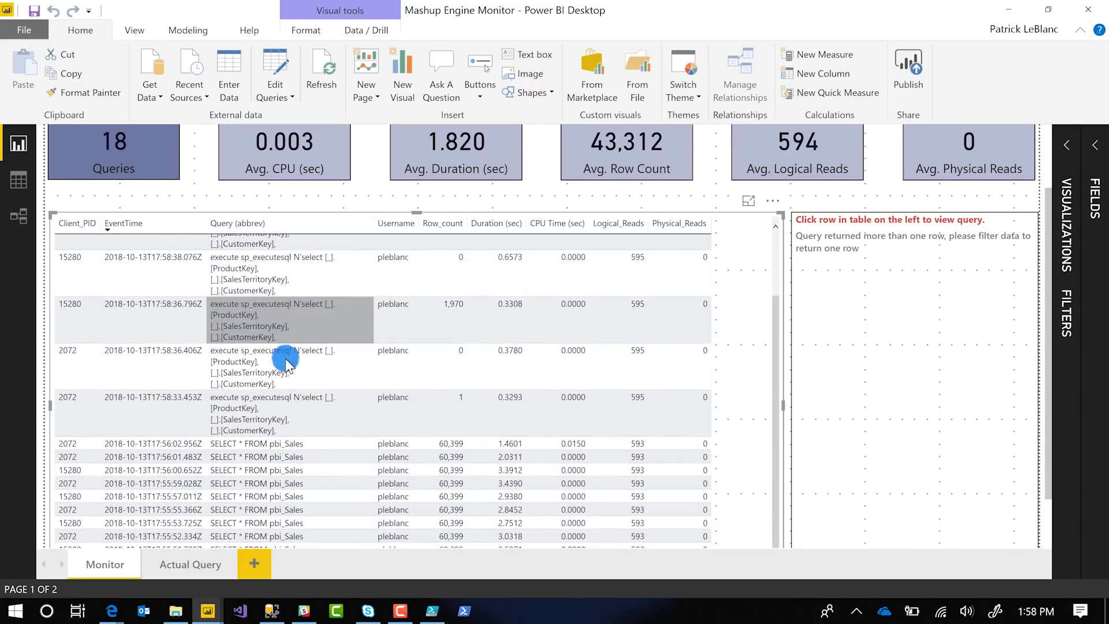
left_click(263, 415)
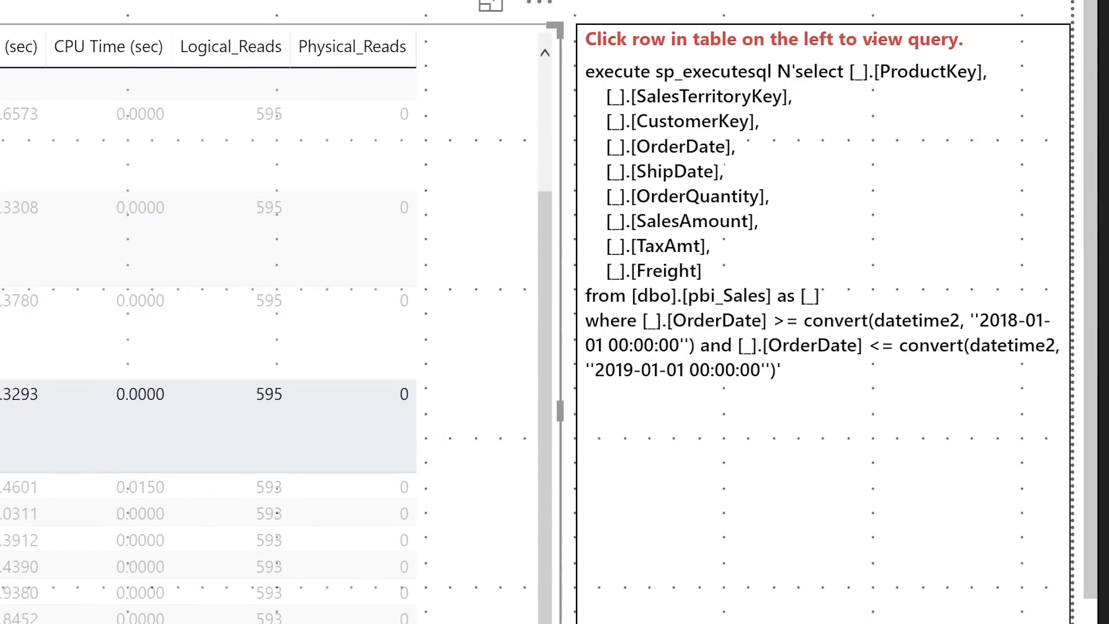
left_click(232, 324)
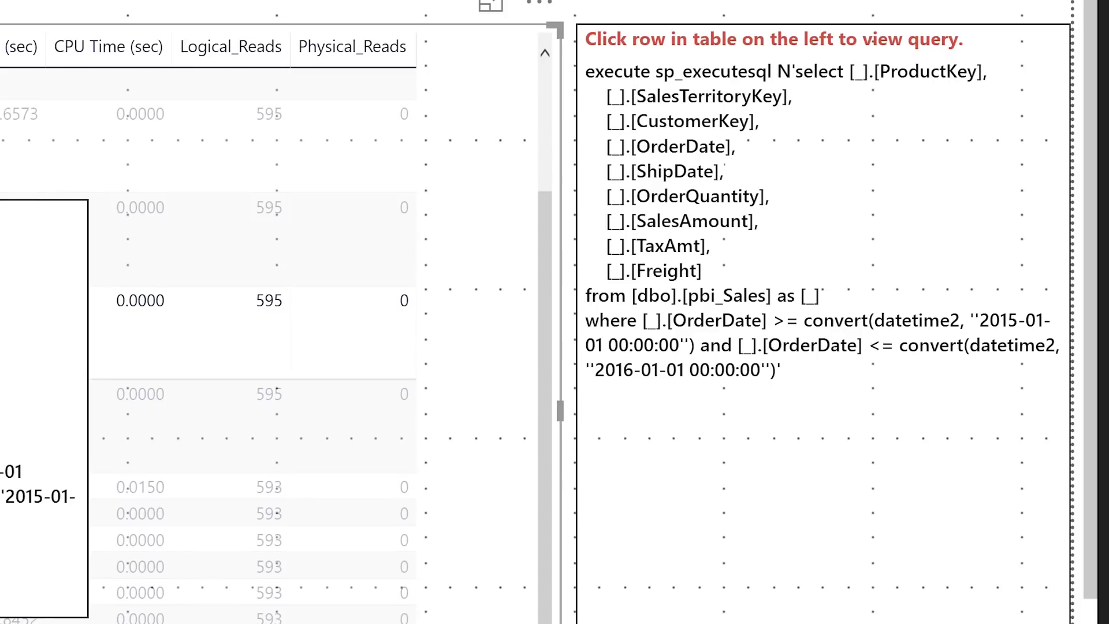
left_click(231, 144)
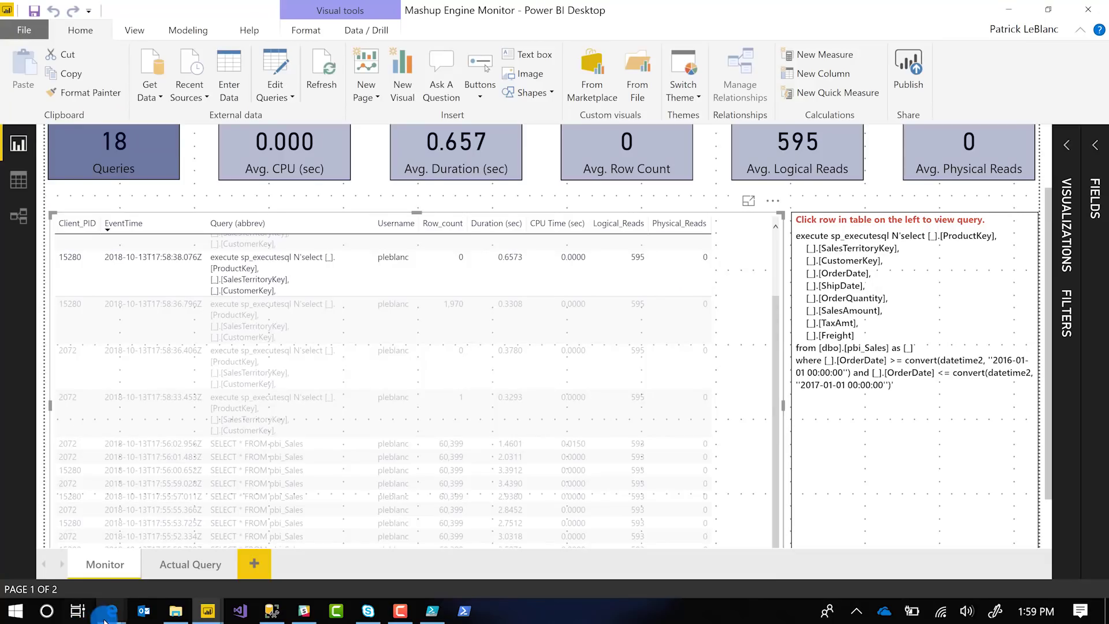
Refresh the Incremental Refresh - Table dataset in Power BI Service, then return to the Mashup Engine Monitor
left_click(109, 612)
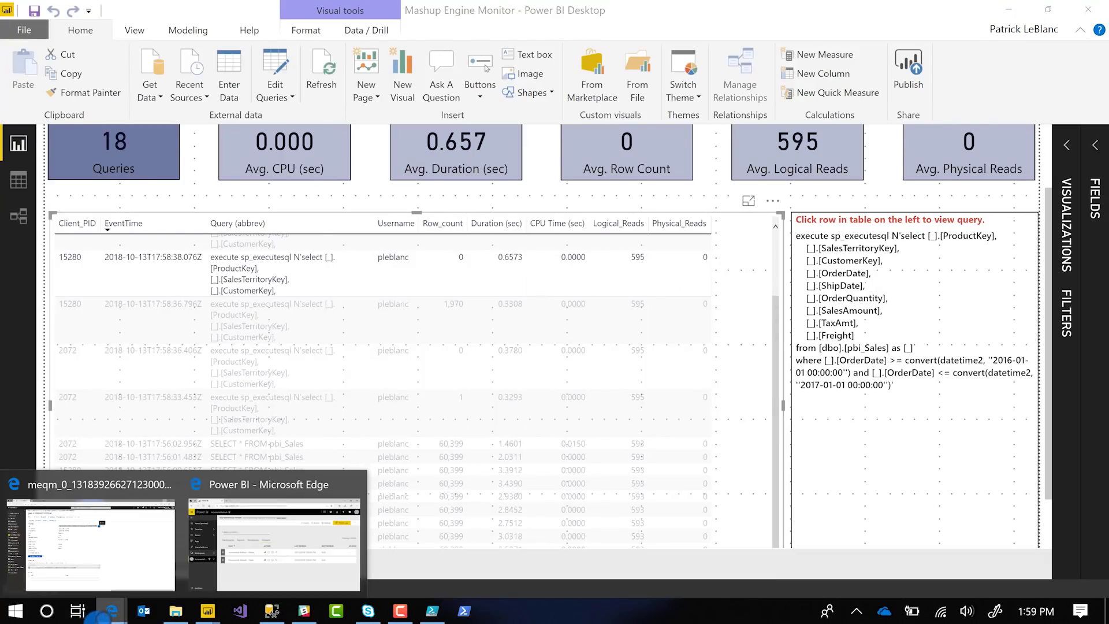
left_click(230, 563)
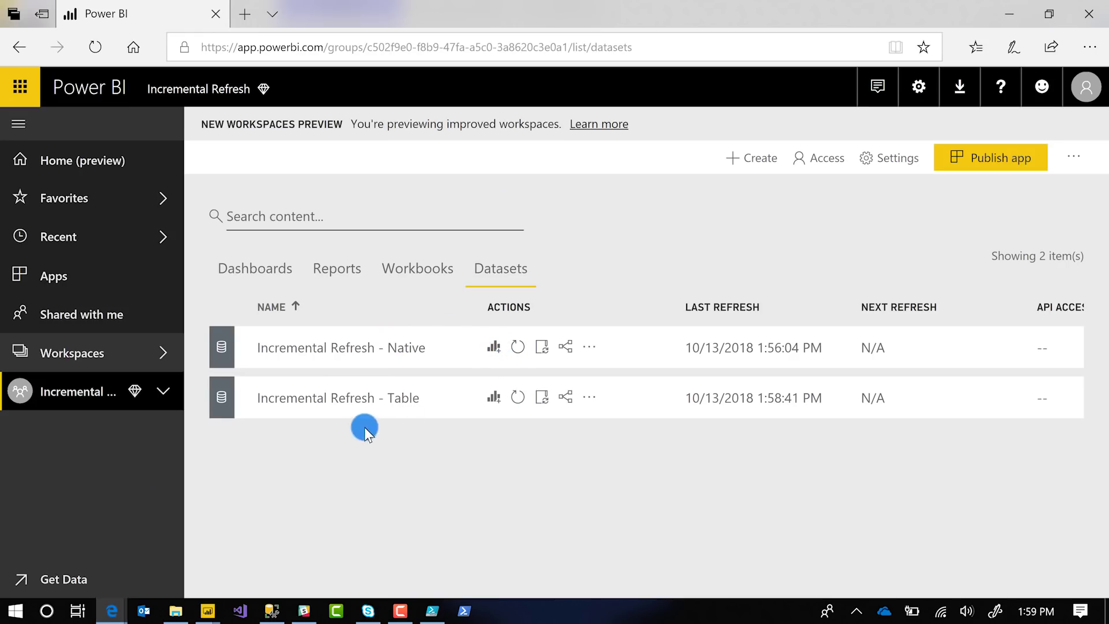
left_click(516, 399)
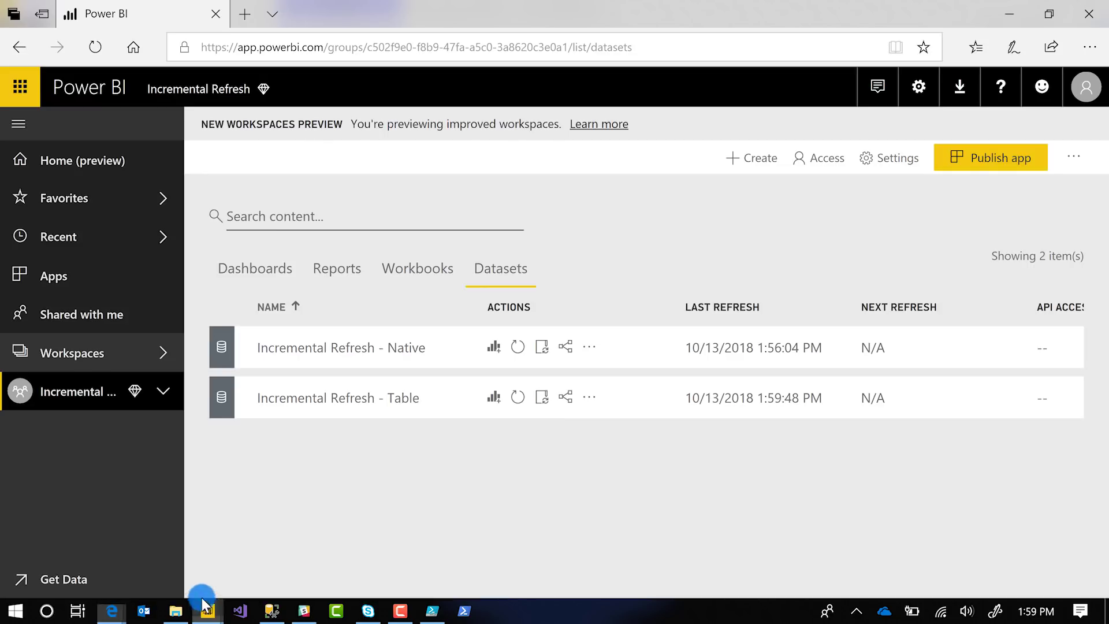
mouse_move(208, 611)
left_click(144, 563)
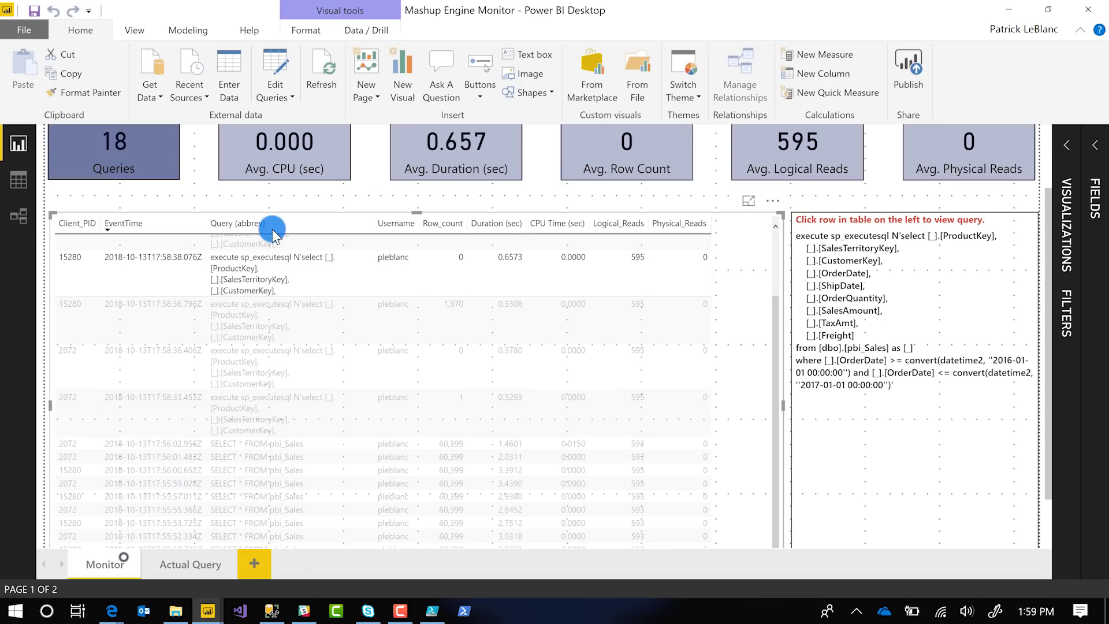
Reload the monitor to 19 queries and show the newest sp_executesql query's SQL for OrderDate 2018–2019
left_click(274, 274)
left_click(218, 210)
scroll(218, 211, "up", 2)
left_click(315, 78)
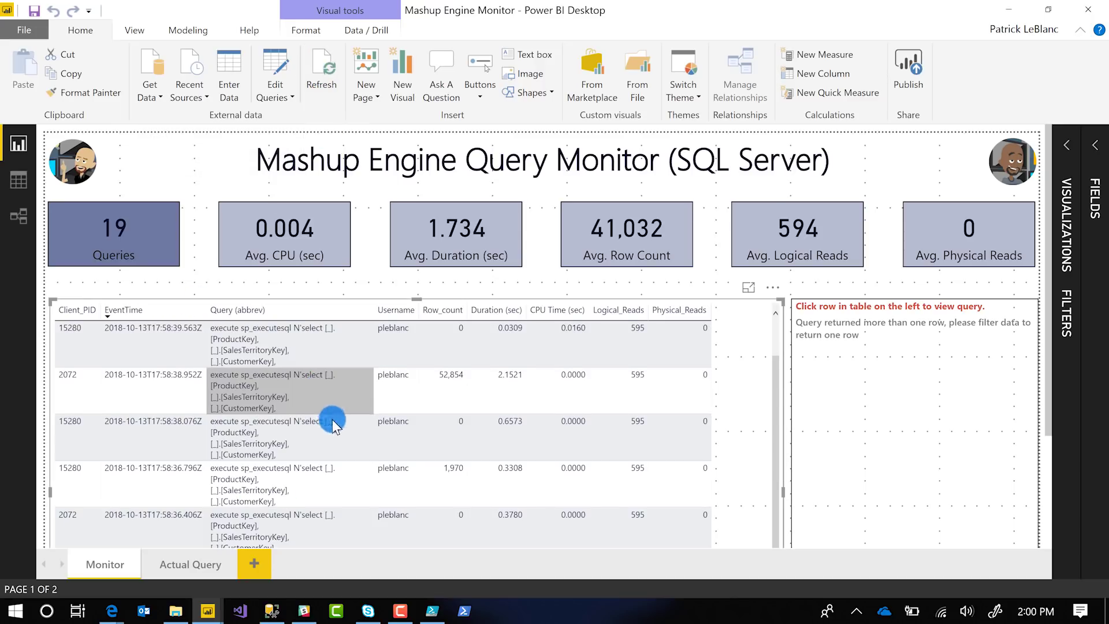
left_click(287, 353)
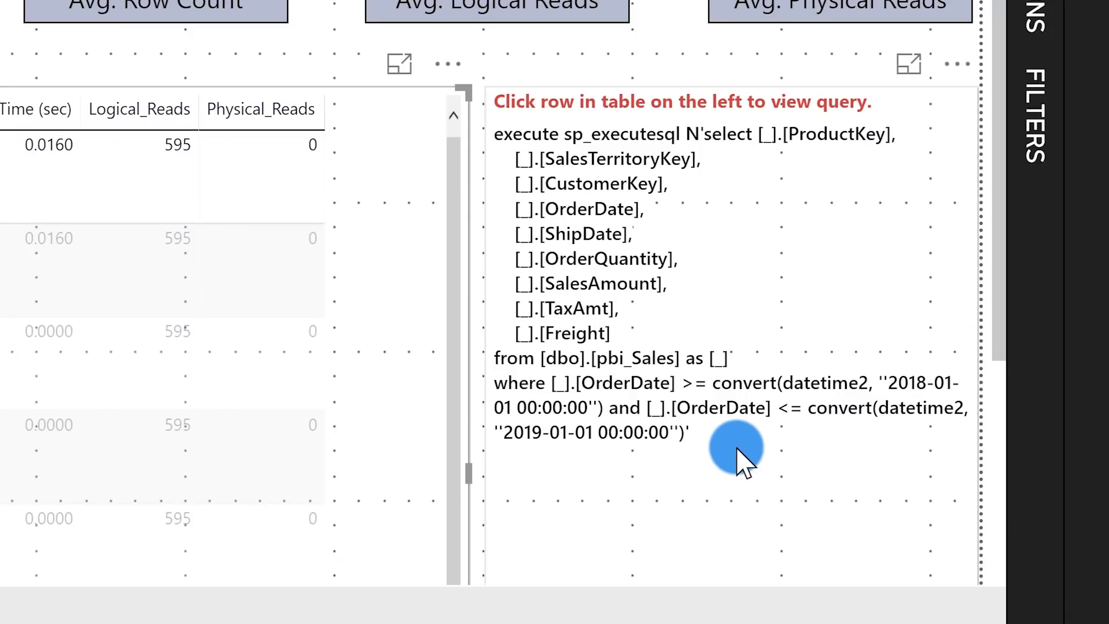